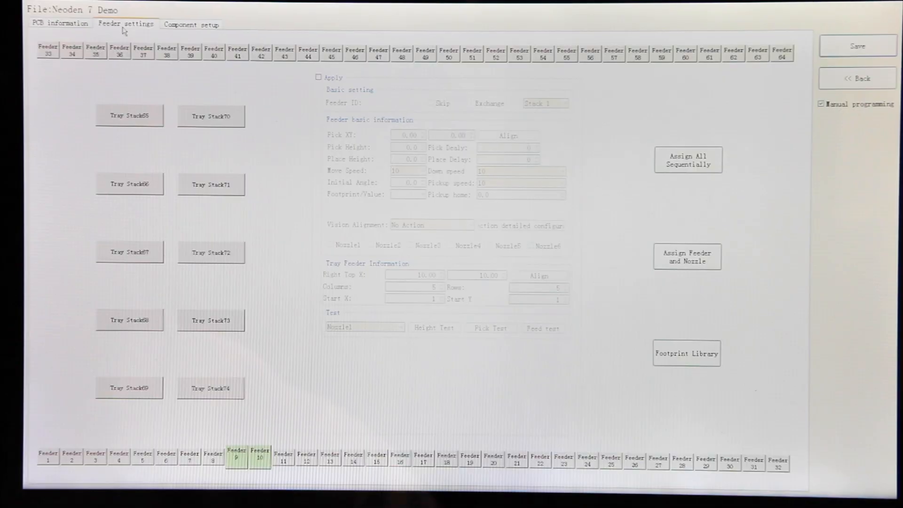
# Enable feeder 9 and load its settings: pick point 170.27, 12.31, nozzle 1, flying-camera alignment.
pyautogui.click(237, 457)
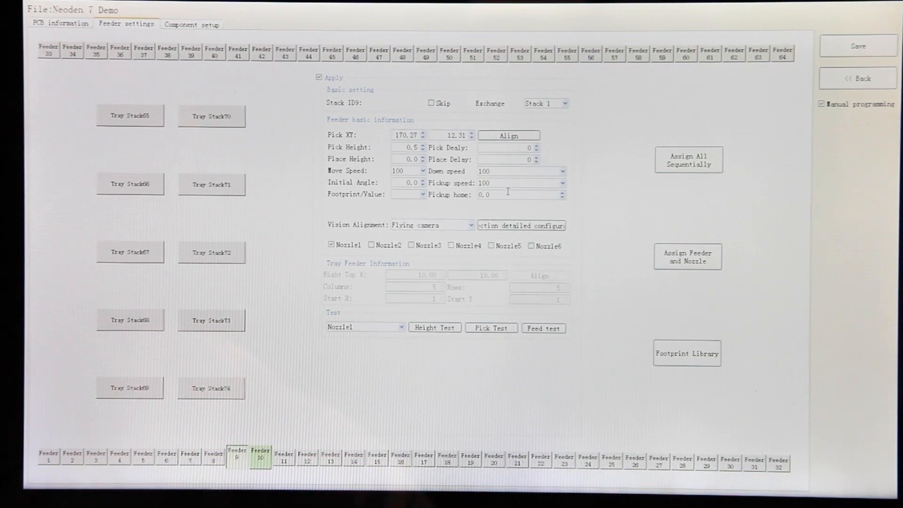
# View feeder 9's pickup spot on camera, centre the chip on the crosshair and re-check the pick position.
pyautogui.click(509, 135)
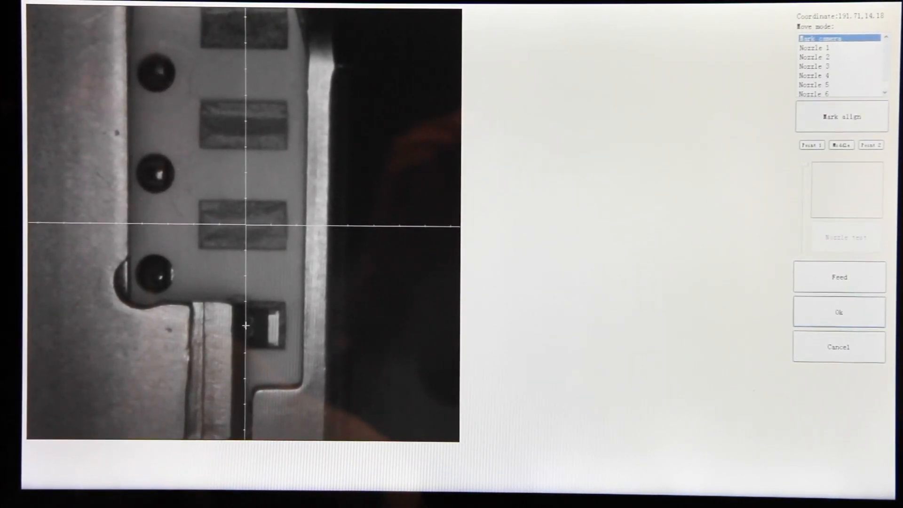
pyautogui.click(247, 326)
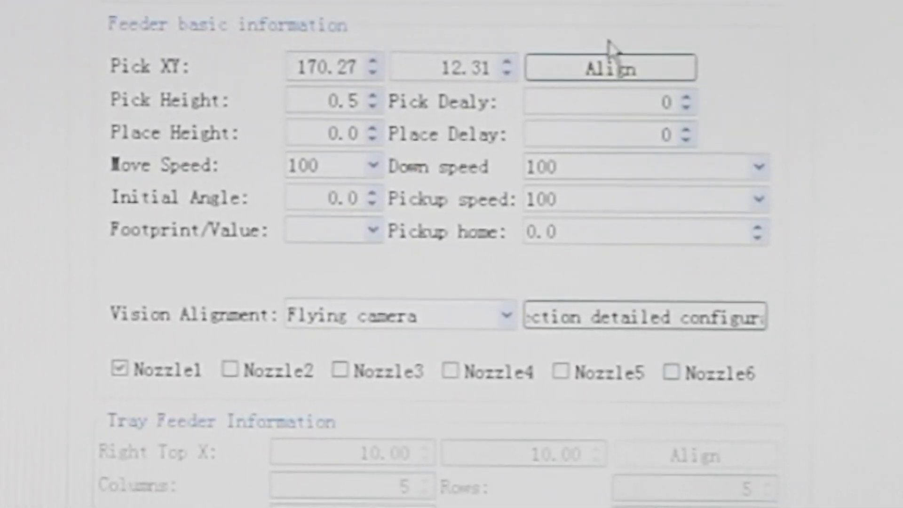
pyautogui.click(615, 66)
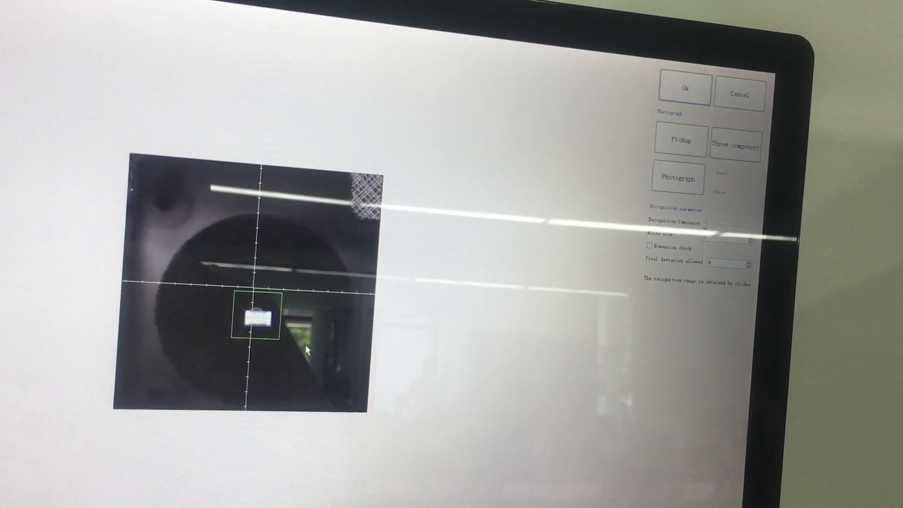
# Enlarge the green recognition area around the picked part.
pyautogui.moveTo(305, 345); pyautogui.dragTo(290, 350)
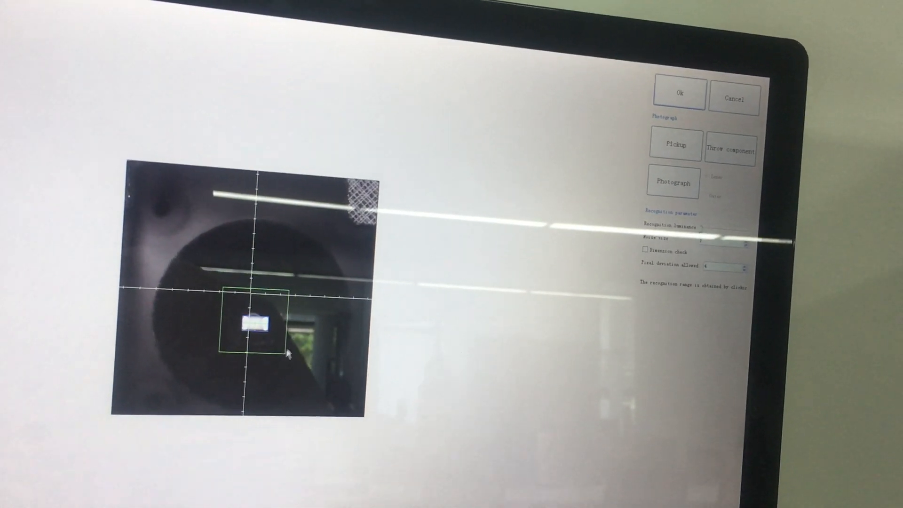
# Shrink the recognition area so it fits snugly around the part.
pyautogui.moveTo(222, 286); pyautogui.dragTo(297, 352)
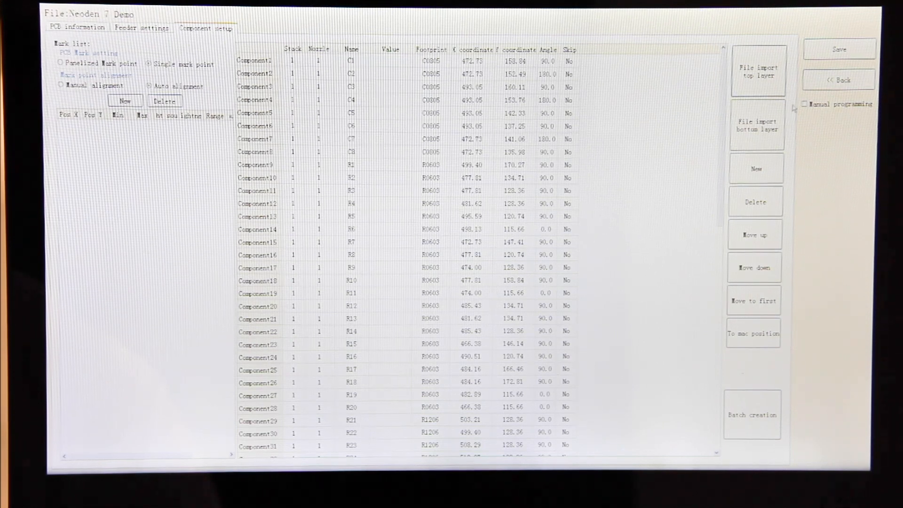
# With manual programming on, centre the C1 pads on the crosshair at 472.73, 158.84 and confirm.
pyautogui.click(804, 103)
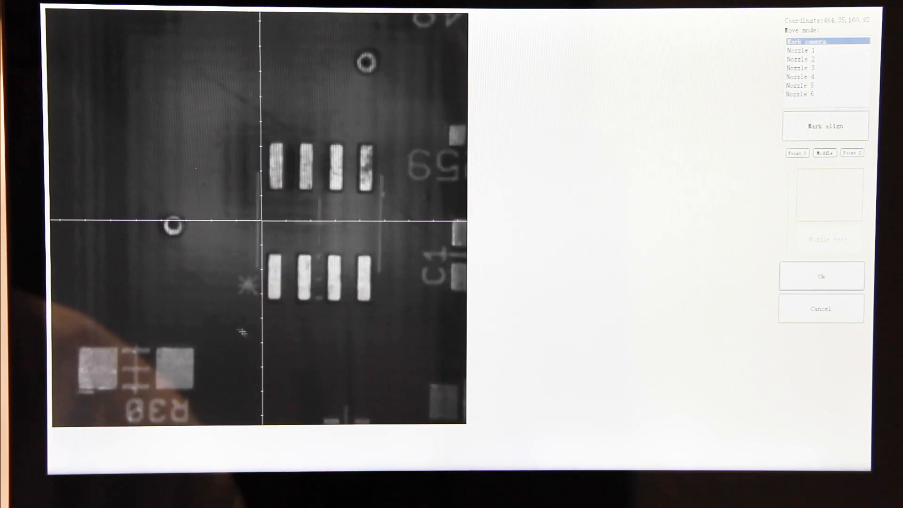
pyautogui.click(374, 238)
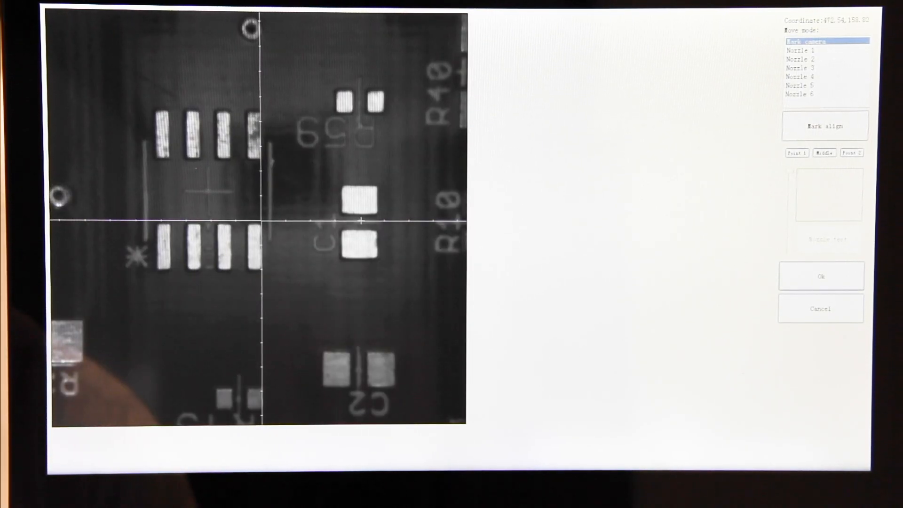
pyautogui.click(360, 222)
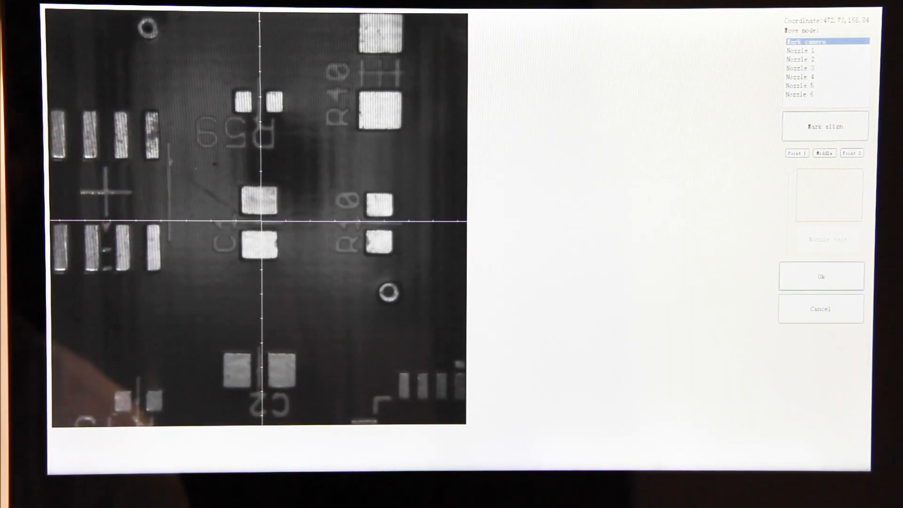
pyautogui.click(796, 268)
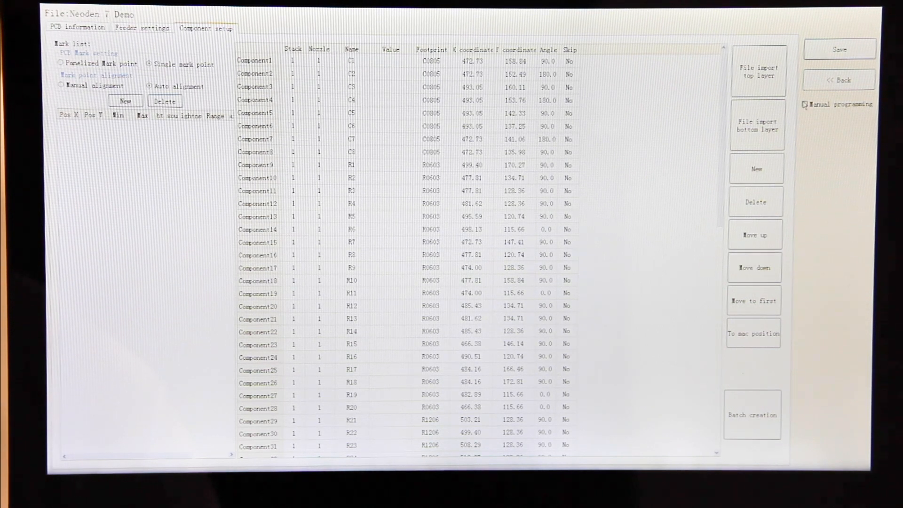
pyautogui.click(804, 105)
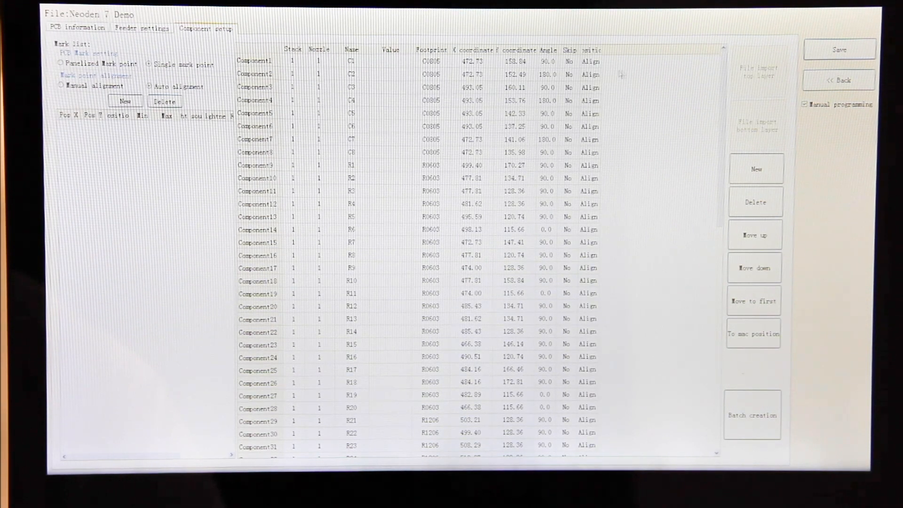
# Select Component1, centre the ring mark on the crosshair near 509.48, 115.29 and confirm.
pyautogui.click(591, 62)
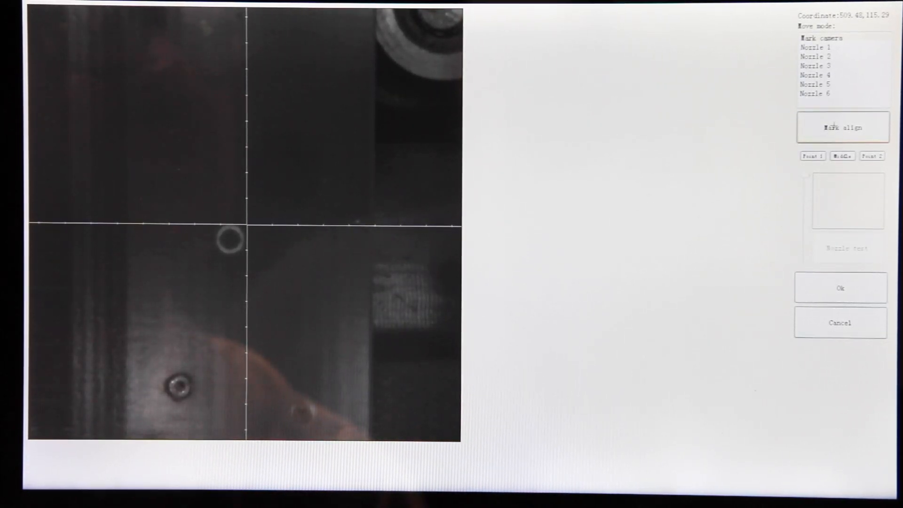
pyautogui.click(834, 126)
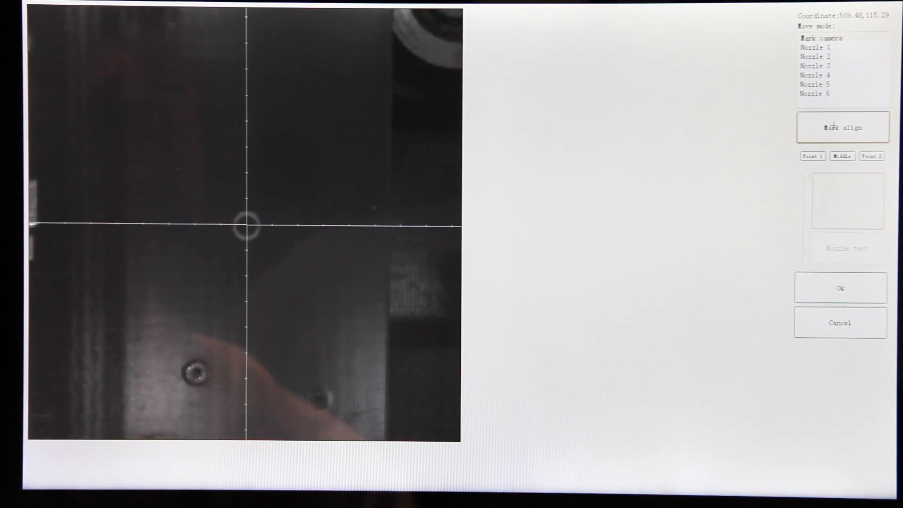
pyautogui.click(840, 288)
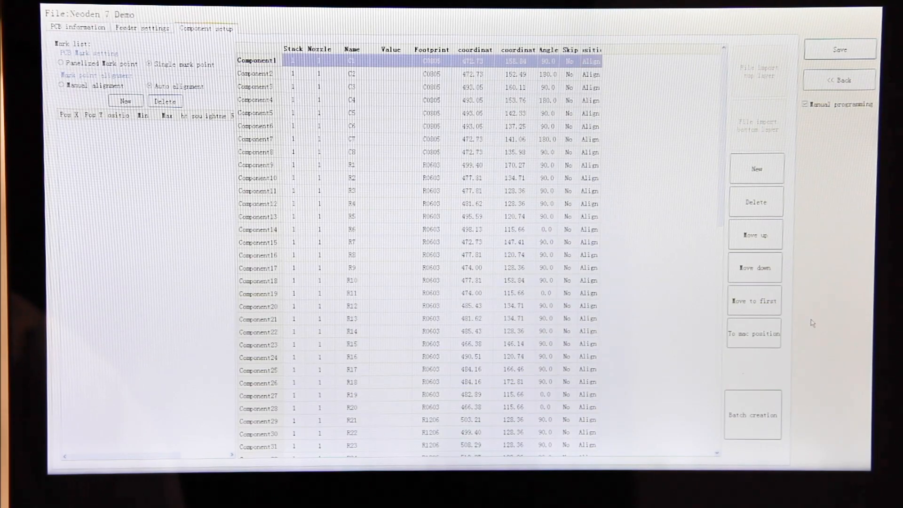